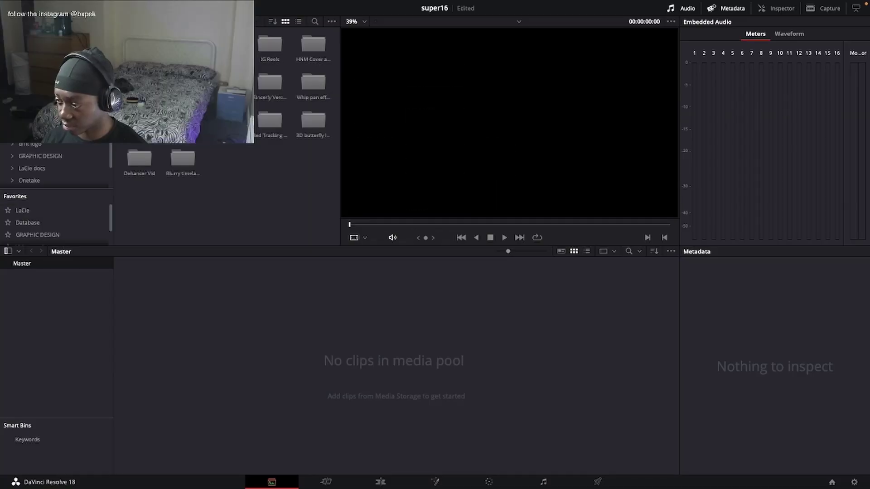
Step: Import MAH04920.MP4 from the Database's March 100ANV01 folder into the media pool without changing the project frame rate
{"action": "left_click", "coordinate": [23, 210]}
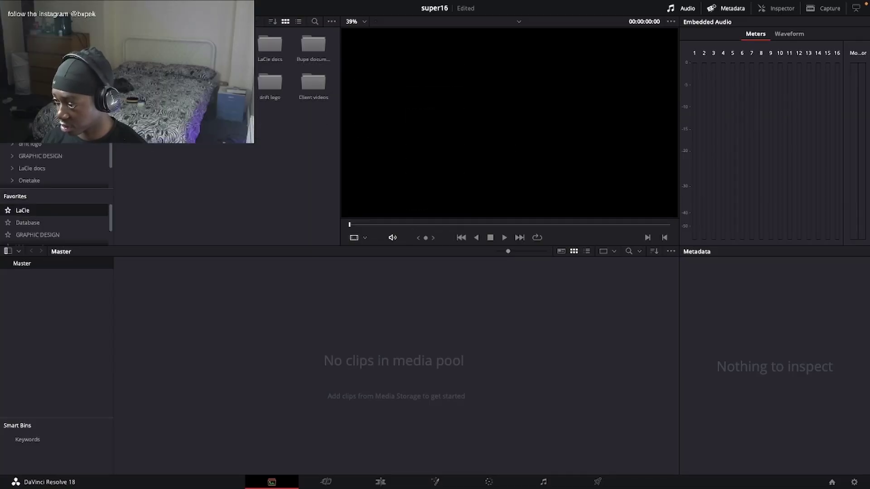
{"action": "left_click", "coordinate": [28, 222]}
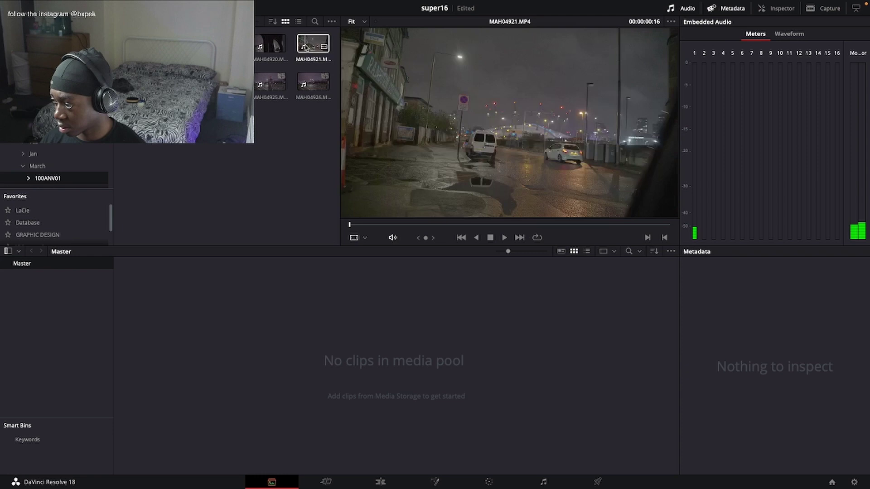
{"action": "left_click_drag", "start_coordinate": [270, 44], "coordinate": [365, 317]}
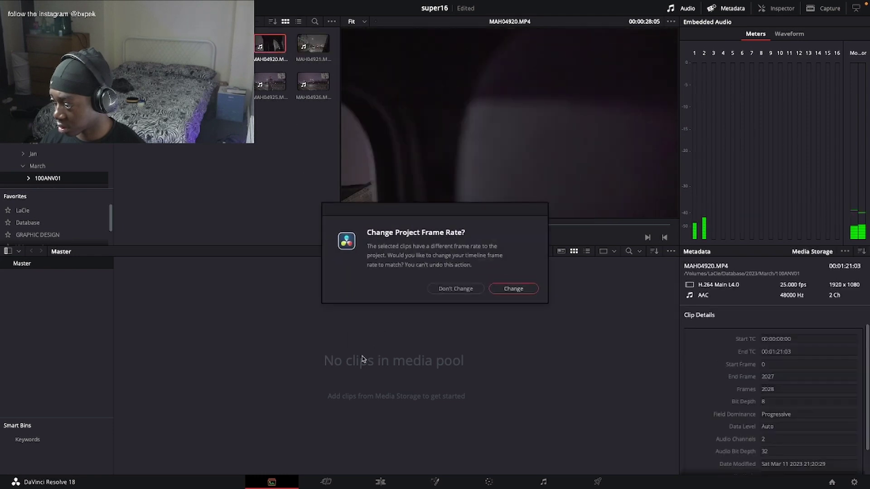
{"action": "left_click", "coordinate": [460, 292]}
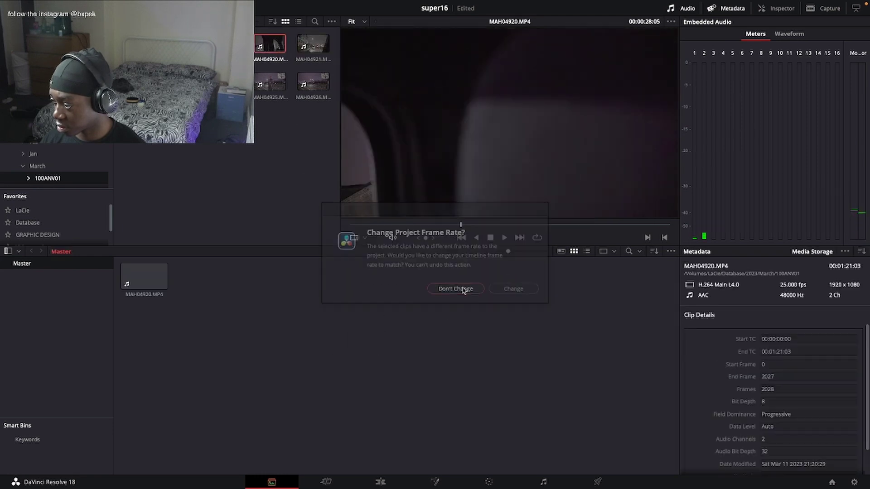
Step: Switch to the Edit page and create a timeline from MAH04920.MP4
{"action": "left_click", "coordinate": [380, 481]}
{"action": "left_click_drag", "start_coordinate": [94, 56], "coordinate": [363, 368]}
Step: Trim the start of MAH04920.MP4 to the frame at 01:01:04:08 and delete the clip's audio
{"action": "left_click_drag", "start_coordinate": [367, 290], "coordinate": [445, 291]}
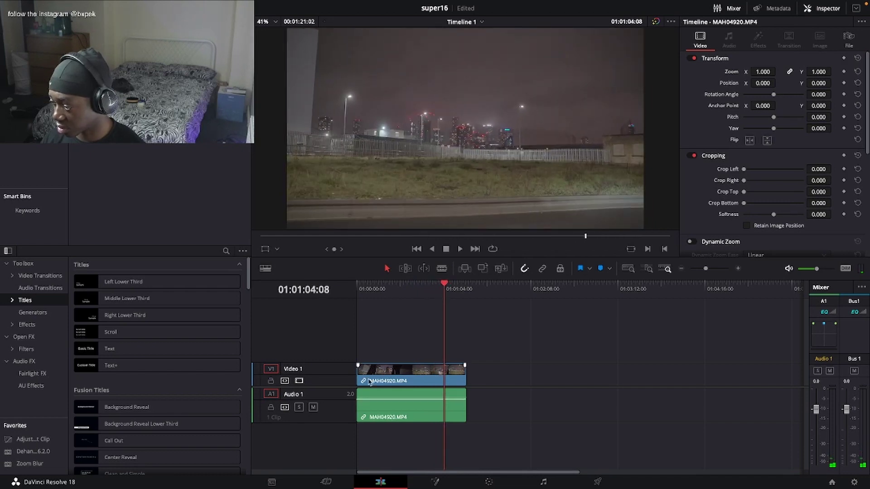
{"action": "mouse_move", "coordinate": [358, 376]}
{"action": "left_mouse_down"}
{"action": "mouse_move", "coordinate": [443, 376]}
{"action": "mouse_move", "coordinate": [366, 375]}
{"action": "left_mouse_up"}
{"action": "left_click", "coordinate": [442, 407]}
{"action": "key", "text": "Delete"}
Step: Play the clip from the start of the timeline and trim its end to 01:00:04:21
{"action": "left_click", "coordinate": [359, 286]}
{"action": "key", "text": "space"}
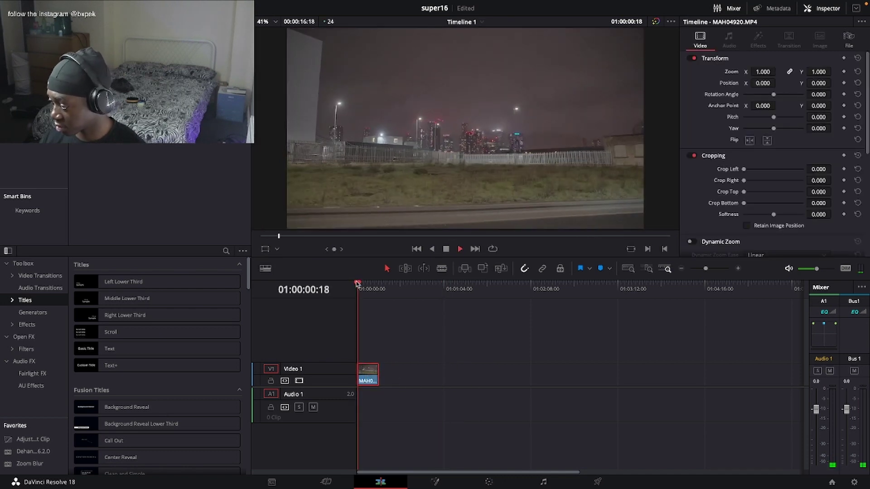
{"action": "key", "text": "space"}
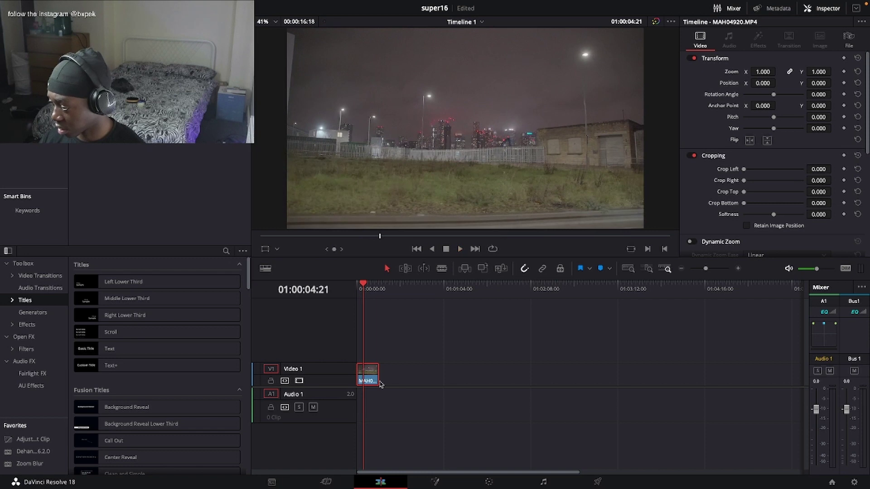
{"action": "left_click_drag", "start_coordinate": [380, 380], "coordinate": [365, 380]}
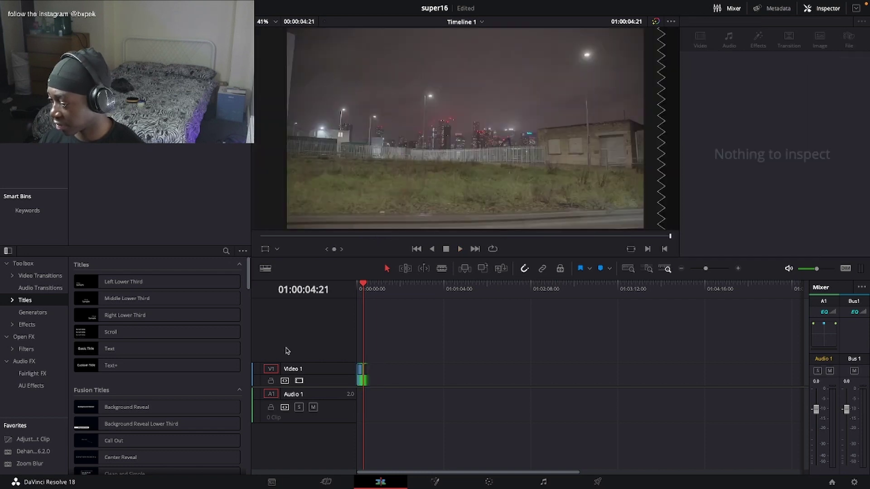
Step: Add an adjustment clip on Video 2 over the whole video clip and apply Dehancer Pro 6.2.0 to it
{"action": "left_click", "coordinate": [361, 373]}
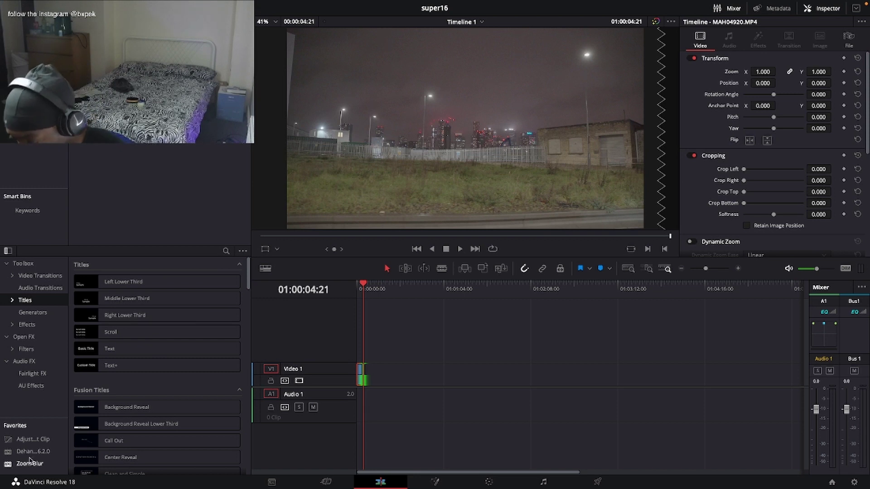
{"action": "left_click_drag", "start_coordinate": [32, 440], "coordinate": [359, 355]}
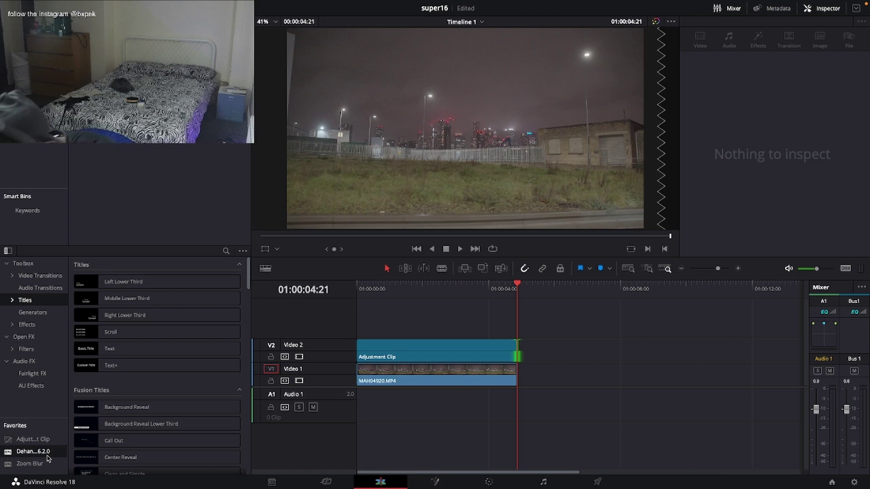
{"action": "left_click_drag", "start_coordinate": [32, 452], "coordinate": [457, 348]}
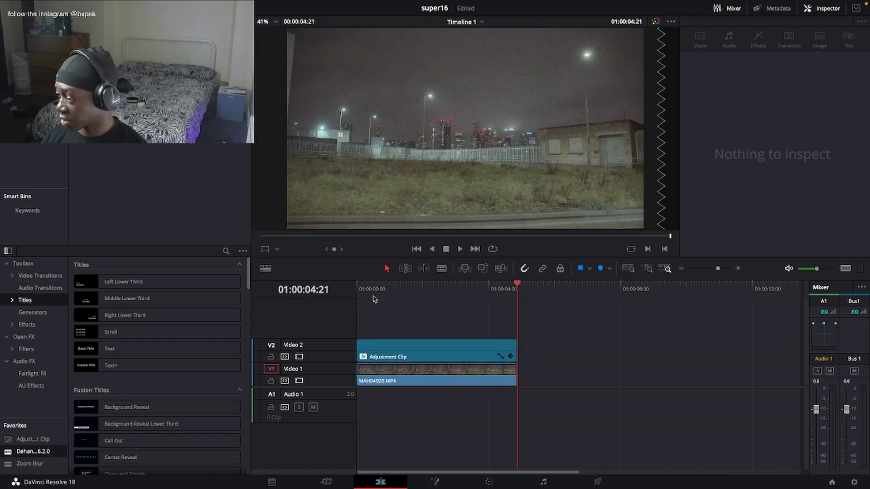
Step: Return the playhead to the start and set Rec.709 as the input source in the adjustment clip's Dehancer Pro settings
{"action": "left_click_drag", "start_coordinate": [373, 294], "coordinate": [357, 294]}
{"action": "left_click", "coordinate": [402, 352]}
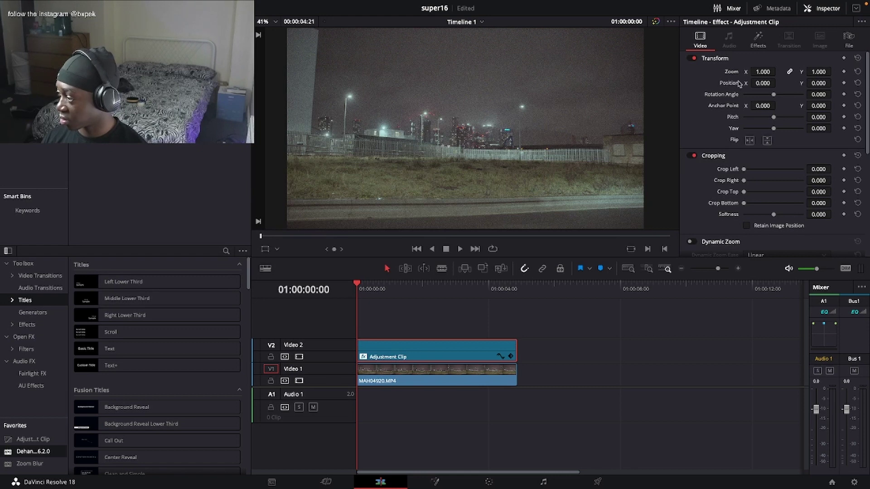
{"action": "left_click", "coordinate": [757, 40]}
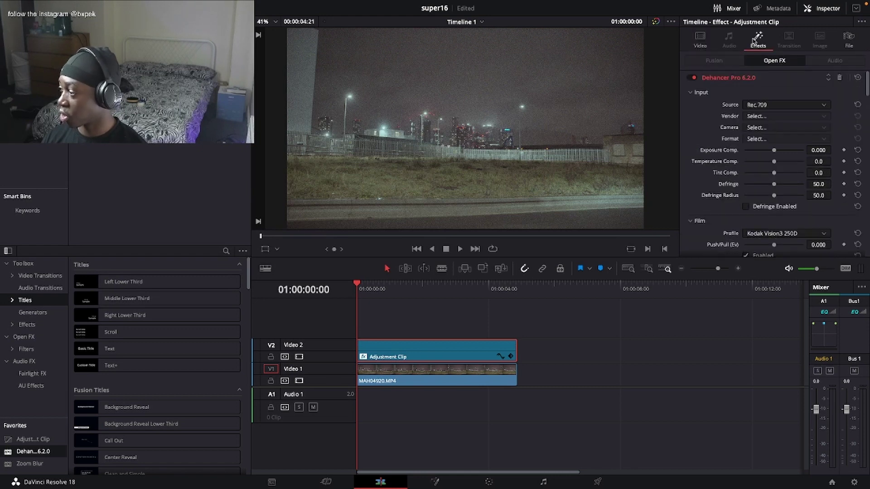
{"action": "left_click", "coordinate": [760, 104]}
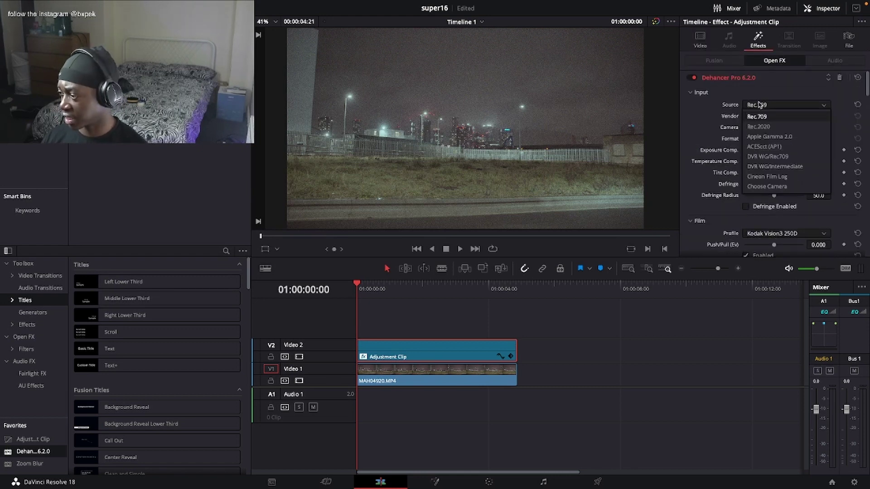
{"action": "left_click", "coordinate": [767, 118]}
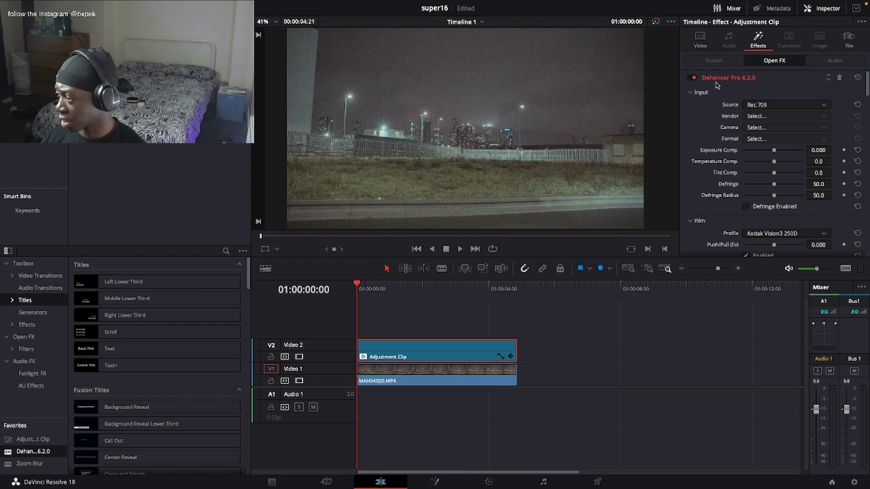
Step: Compare the shot with Dehancer Pro off and on, saving the project, and keep Rec.709 as the source
{"action": "left_click", "coordinate": [693, 78]}
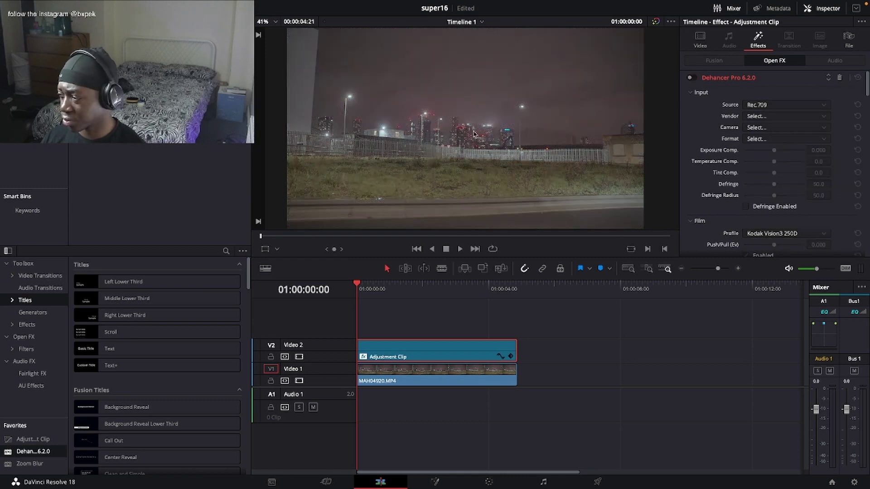
{"action": "key", "text": "ctrl+s"}
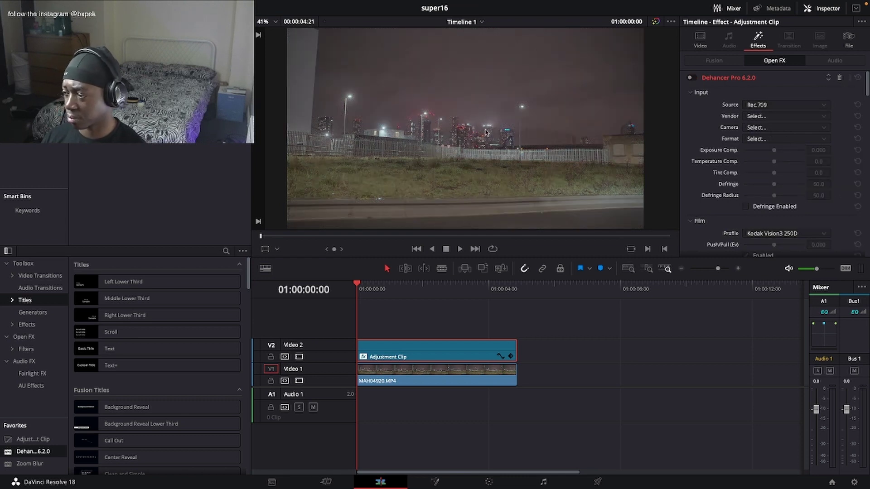
{"action": "left_click", "coordinate": [693, 78]}
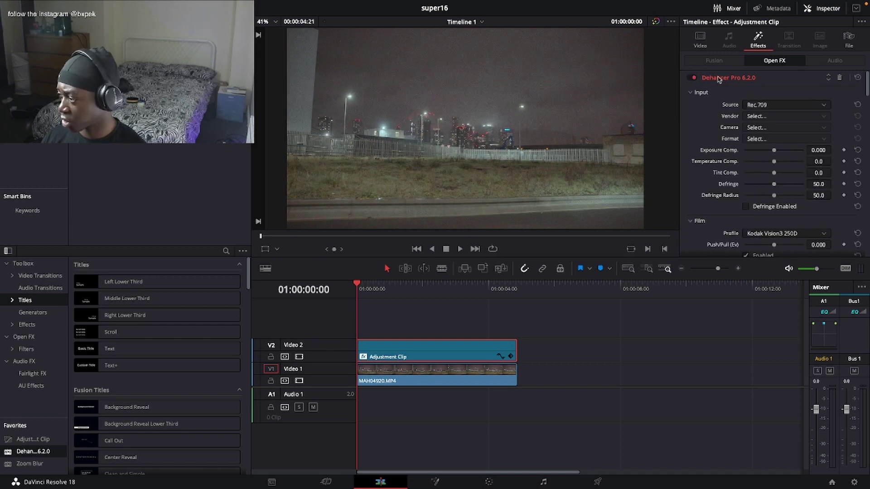
{"action": "left_click", "coordinate": [771, 107]}
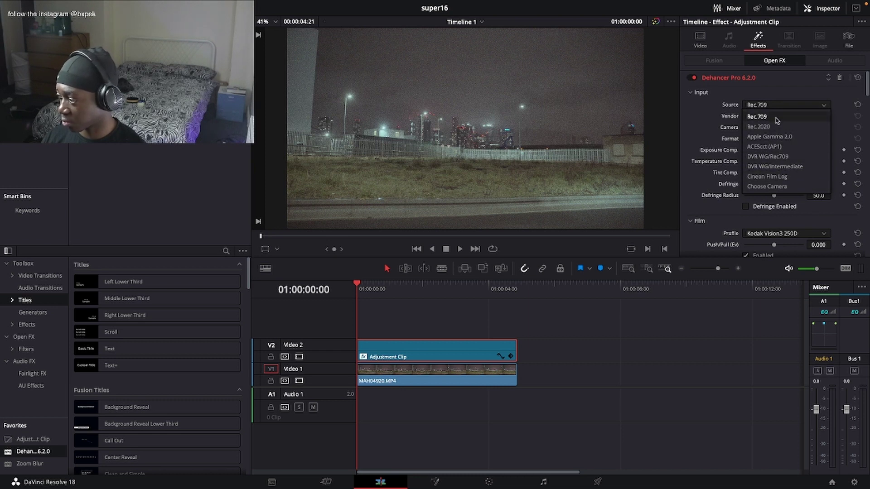
{"action": "left_click", "coordinate": [778, 118]}
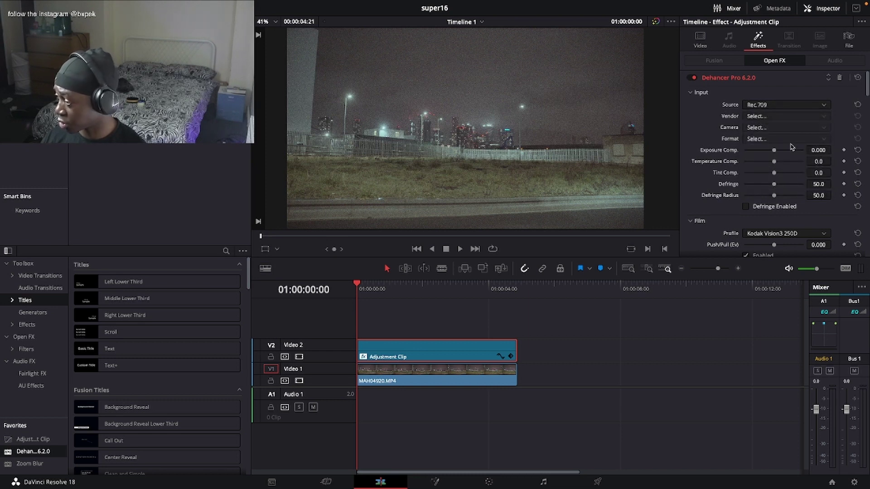
Step: Set the input exposure compensation to 0.210, temperature to 34.9 and tint to -8.5, and compare with the effect off
{"action": "left_click_drag", "start_coordinate": [770, 152], "coordinate": [776, 152]}
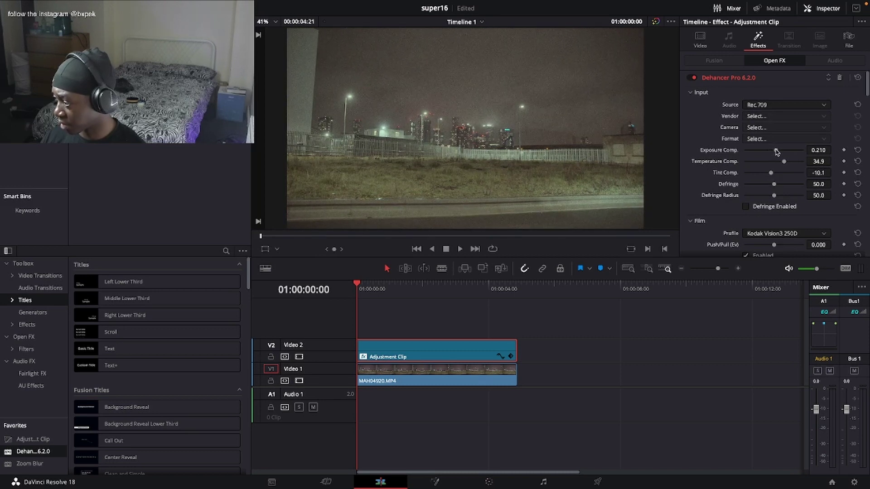
{"action": "left_click_drag", "start_coordinate": [771, 173], "coordinate": [772, 173]}
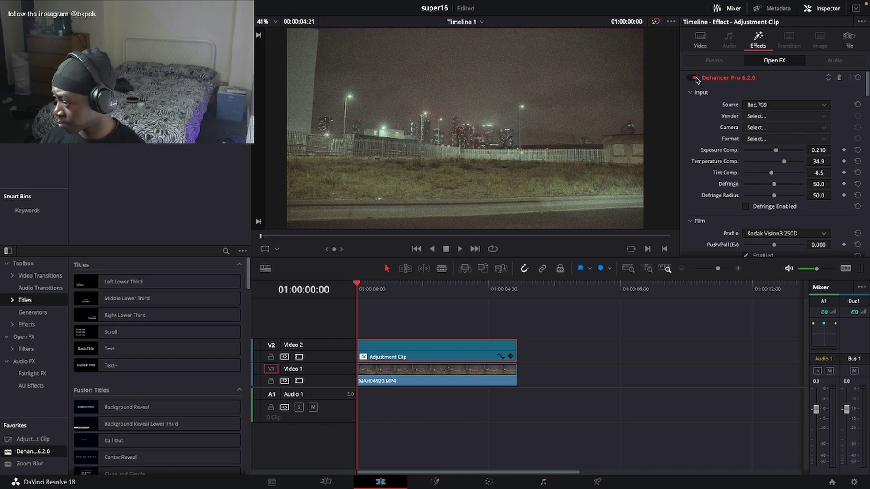
{"action": "left_click", "coordinate": [695, 78]}
{"action": "left_click", "coordinate": [694, 78]}
Step: Choose the Kodak Vision3 250D film profile and raise the Expand black point slightly
{"action": "scroll", "coordinate": [726, 188], "scroll_direction": "down", "scroll_amount": 4}
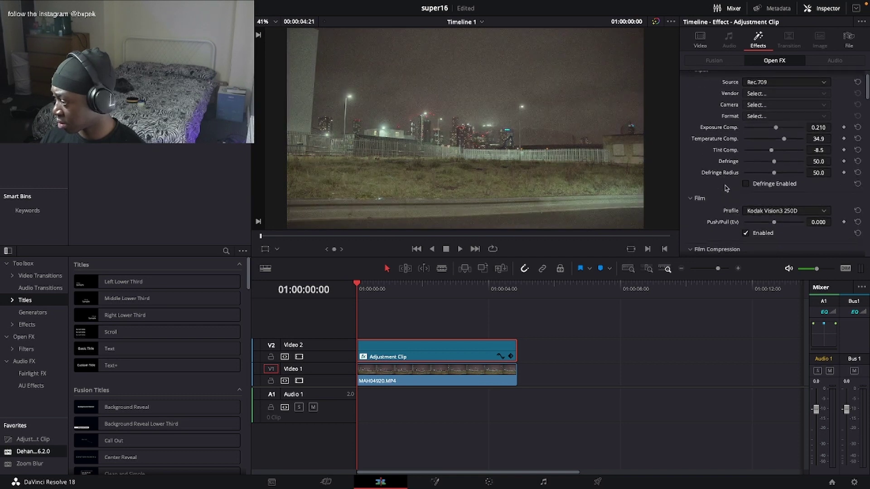
{"action": "scroll", "coordinate": [729, 172], "scroll_direction": "down", "scroll_amount": 3}
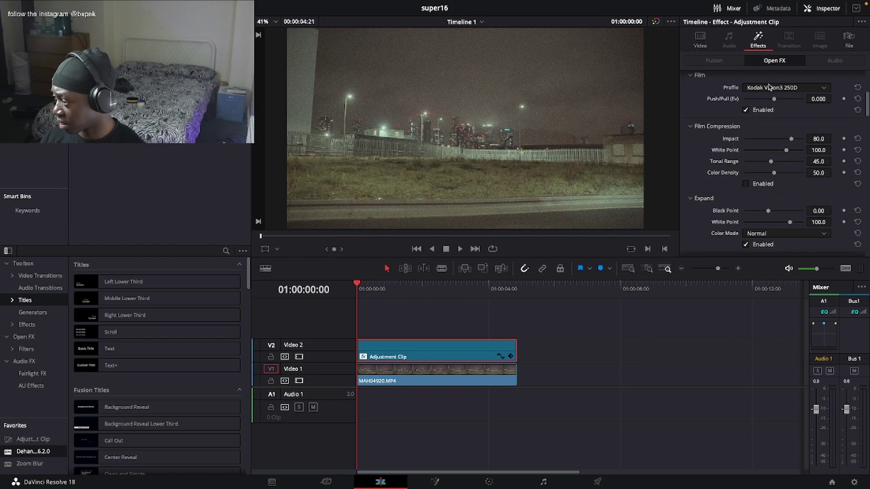
{"action": "left_click", "coordinate": [770, 87]}
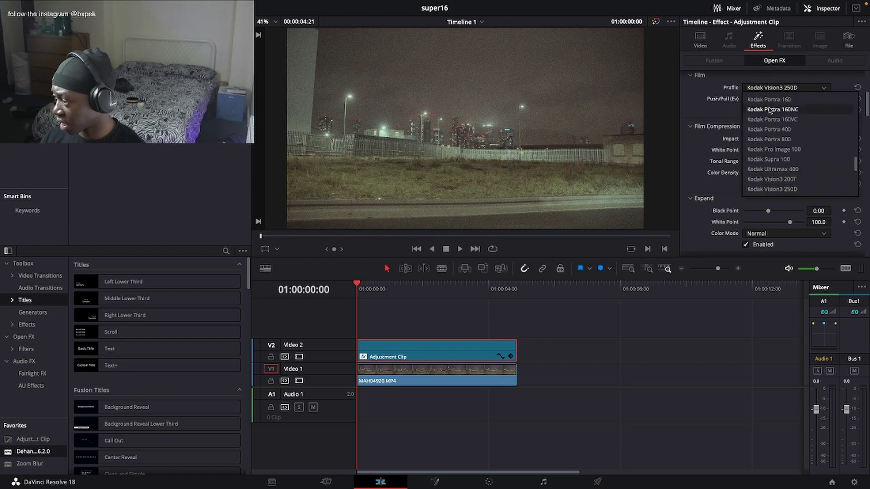
{"action": "left_click", "coordinate": [773, 190]}
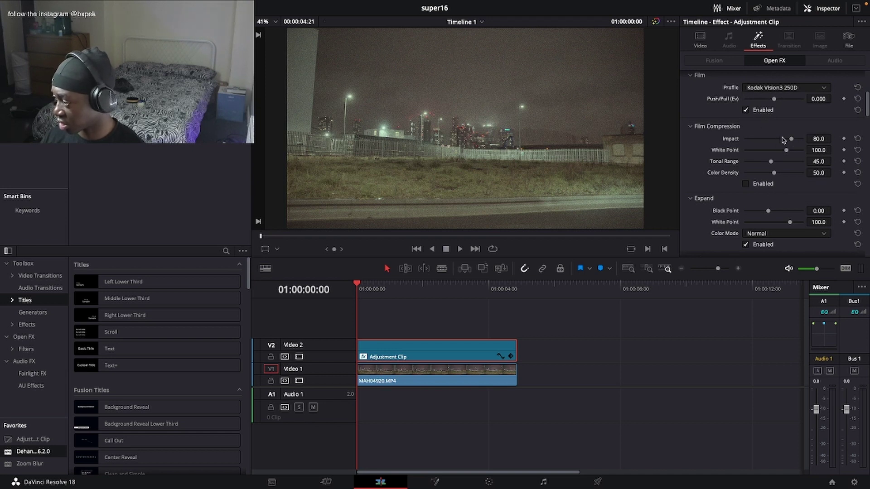
{"action": "scroll", "coordinate": [766, 181], "scroll_direction": "down", "scroll_amount": 2}
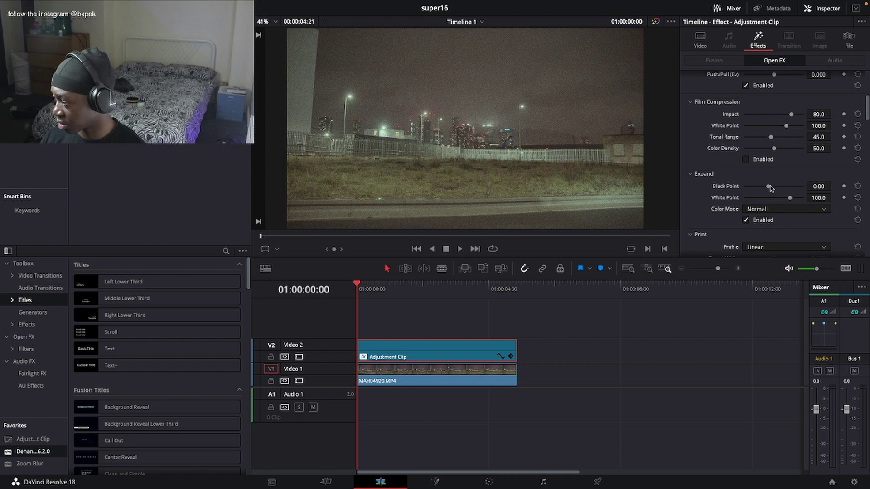
{"action": "left_click_drag", "start_coordinate": [768, 186], "coordinate": [771, 188]}
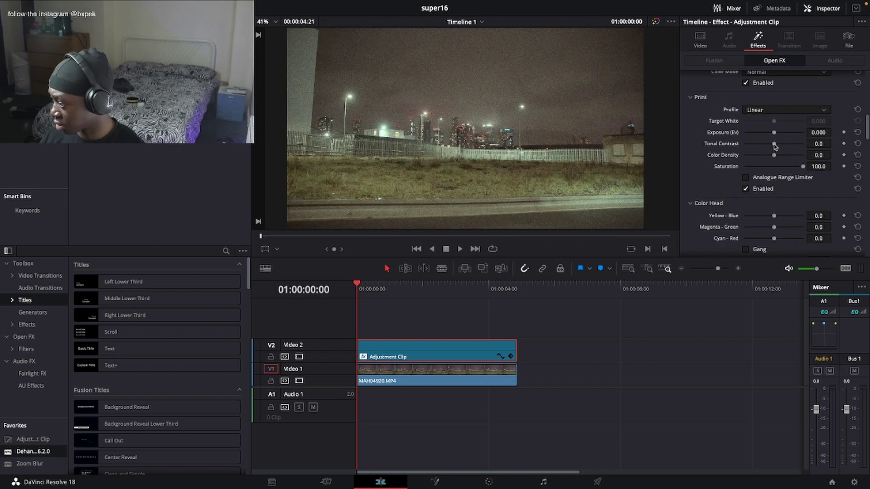
Step: Set the Print exposure to -0.210, tonal contrast to -3.5 and saturation to 92.3
{"action": "left_click_drag", "start_coordinate": [774, 144], "coordinate": [772, 145]}
{"action": "left_click_drag", "start_coordinate": [774, 133], "coordinate": [773, 133]}
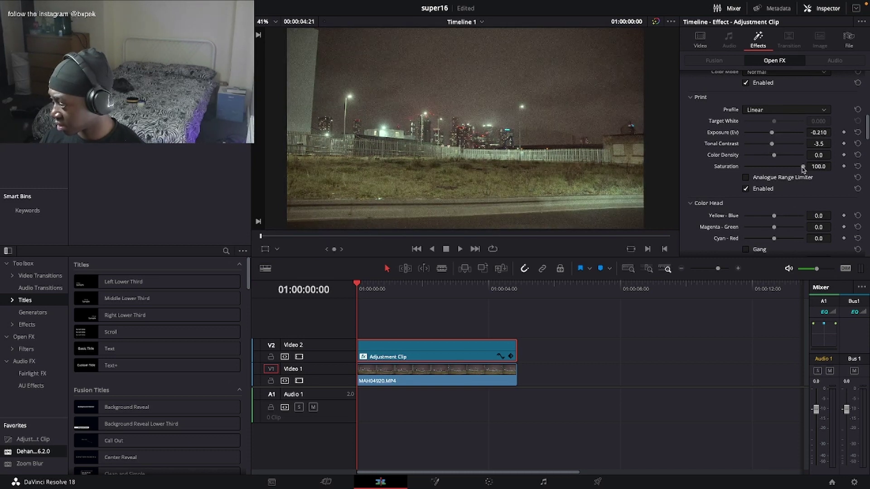
{"action": "left_click_drag", "start_coordinate": [802, 166], "coordinate": [796, 168]}
Step: Adjust the Cyan - Red balance in the Color Head settings
{"action": "scroll", "coordinate": [802, 211], "scroll_direction": "down", "scroll_amount": 3}
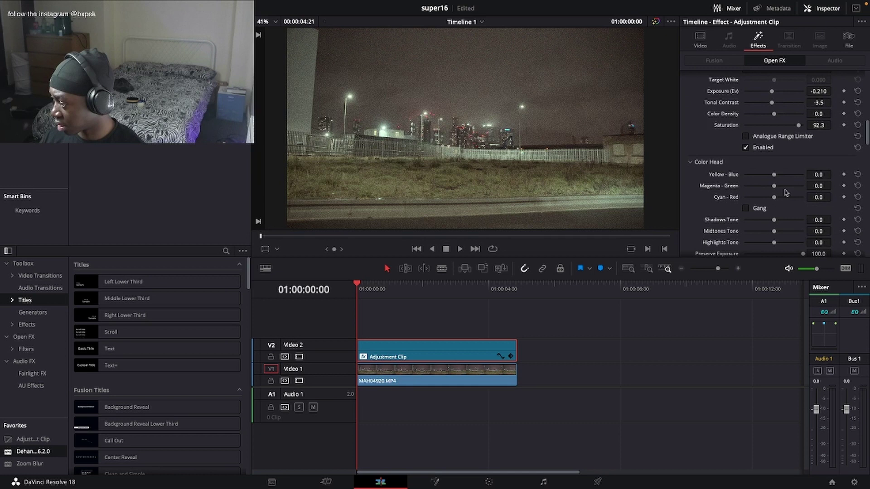
{"action": "scroll", "coordinate": [765, 216], "scroll_direction": "down", "scroll_amount": 5}
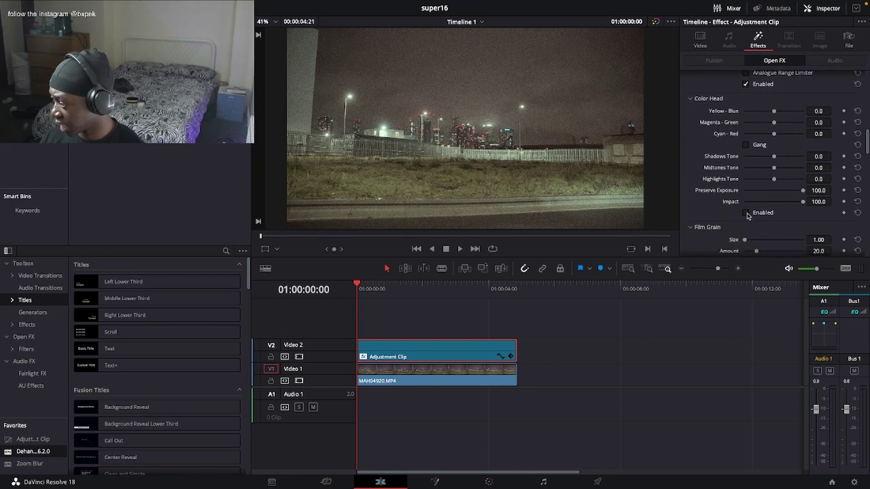
{"action": "left_click", "coordinate": [773, 135]}
Step: Set the Film Grain size to 3.05 and amount to 24.0
{"action": "scroll", "coordinate": [775, 227], "scroll_direction": "up", "scroll_amount": 10}
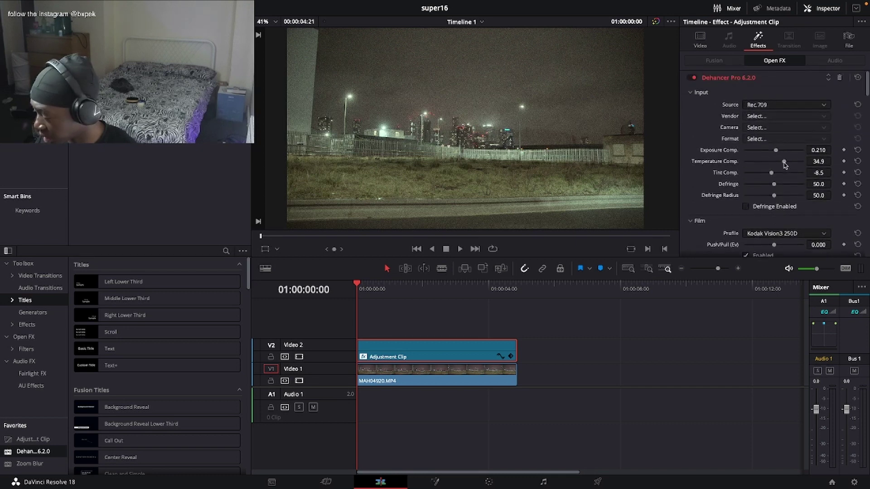
{"action": "scroll", "coordinate": [784, 164], "scroll_direction": "down", "scroll_amount": 10}
{"action": "mouse_move", "coordinate": [754, 106]}
{"action": "left_mouse_down"}
{"action": "mouse_move", "coordinate": [747, 107]}
{"action": "mouse_move", "coordinate": [754, 97]}
{"action": "mouse_move", "coordinate": [758, 108]}
{"action": "left_mouse_up"}
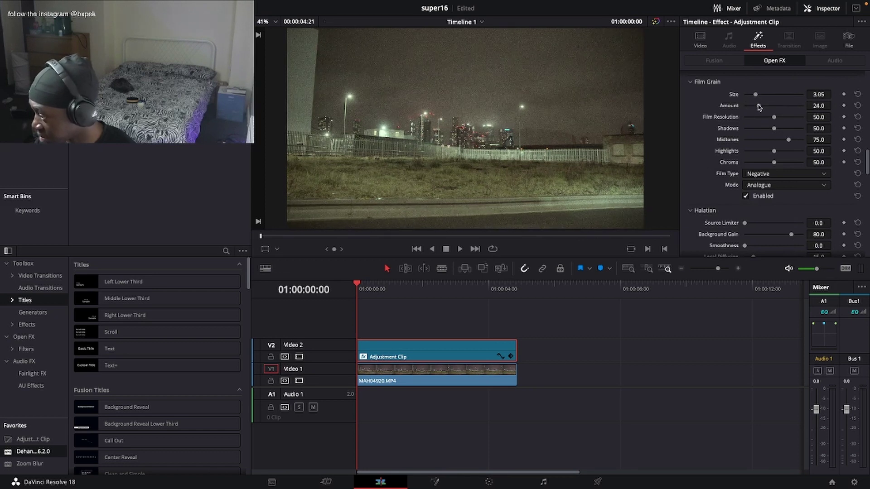
Step: Set the Halation local diffusion to 67.4 and amplify to 61.3
{"action": "scroll", "coordinate": [744, 172], "scroll_direction": "down", "scroll_amount": 6}
{"action": "scroll", "coordinate": [725, 195], "scroll_direction": "up", "scroll_amount": 1}
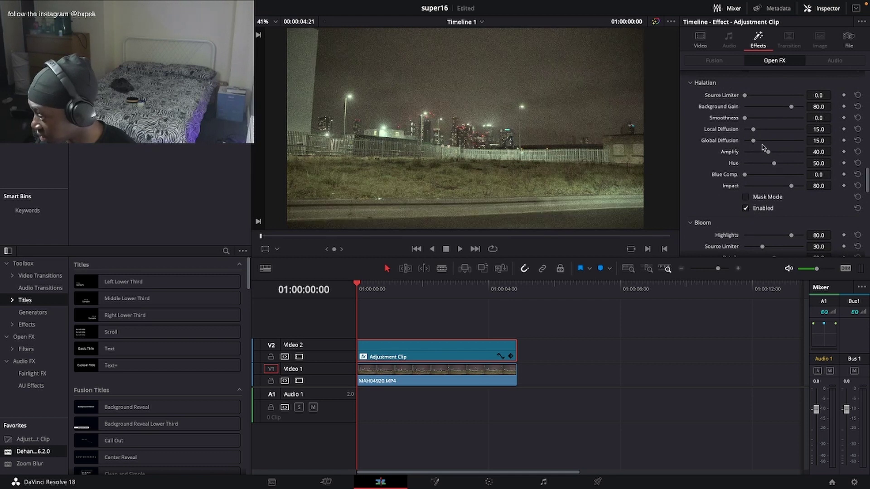
{"action": "left_click_drag", "start_coordinate": [774, 155], "coordinate": [783, 155]}
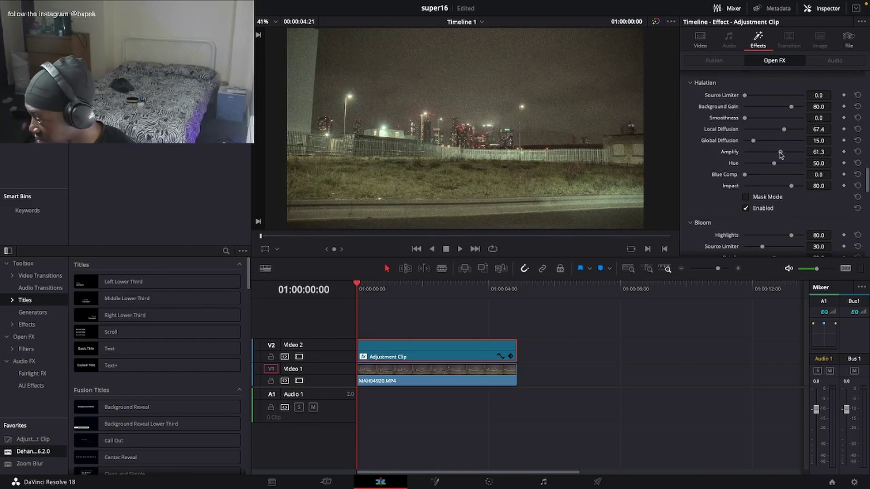
Step: Set the Bloom amplify to 65.1 in the Dehancer Pro effect
{"action": "scroll", "coordinate": [780, 155], "scroll_direction": "down", "scroll_amount": 5}
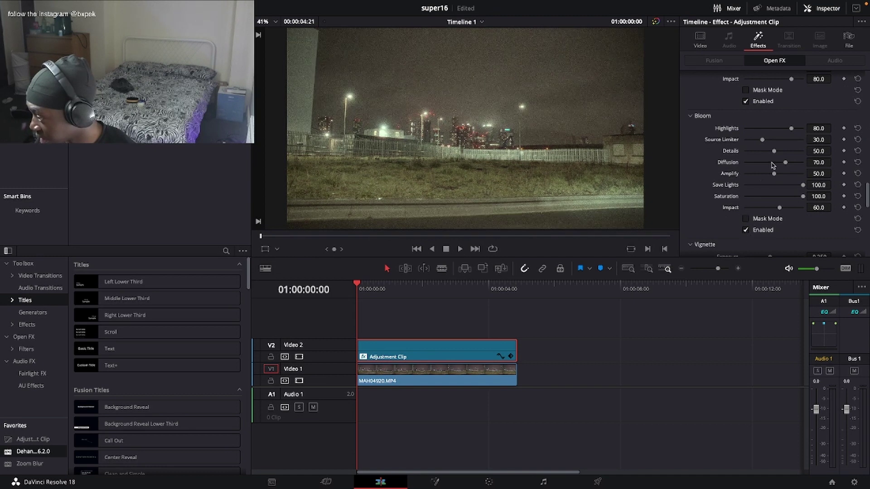
{"action": "mouse_move", "coordinate": [775, 174]}
{"action": "left_mouse_down"}
{"action": "mouse_move", "coordinate": [762, 179]}
{"action": "mouse_move", "coordinate": [785, 182]}
{"action": "left_mouse_up"}
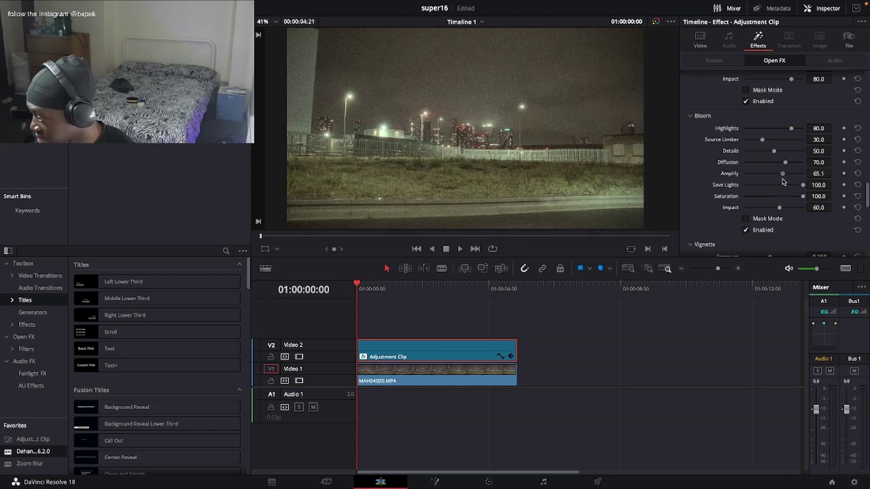
{"action": "scroll", "coordinate": [740, 188], "scroll_direction": "down", "scroll_amount": 10}
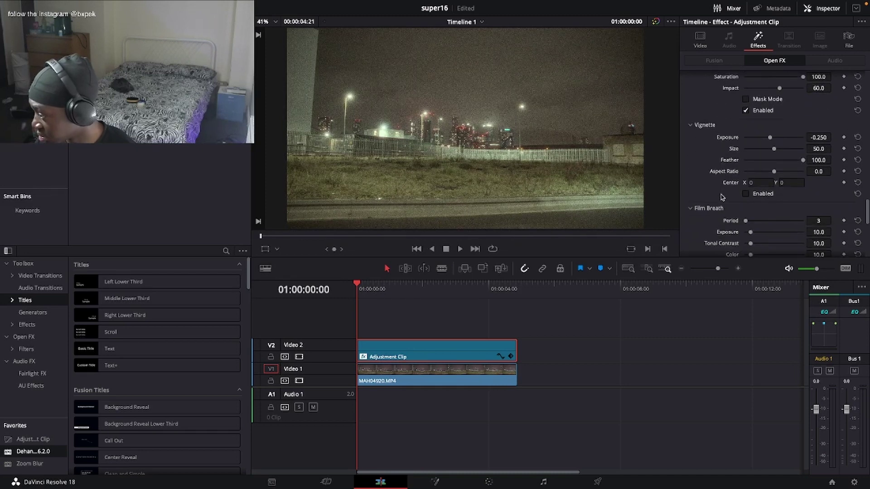
Step: Toggle the Dehancer Pro effect off and on to compare the graded clip with the original
{"action": "scroll", "coordinate": [721, 196], "scroll_direction": "up", "scroll_amount": 15}
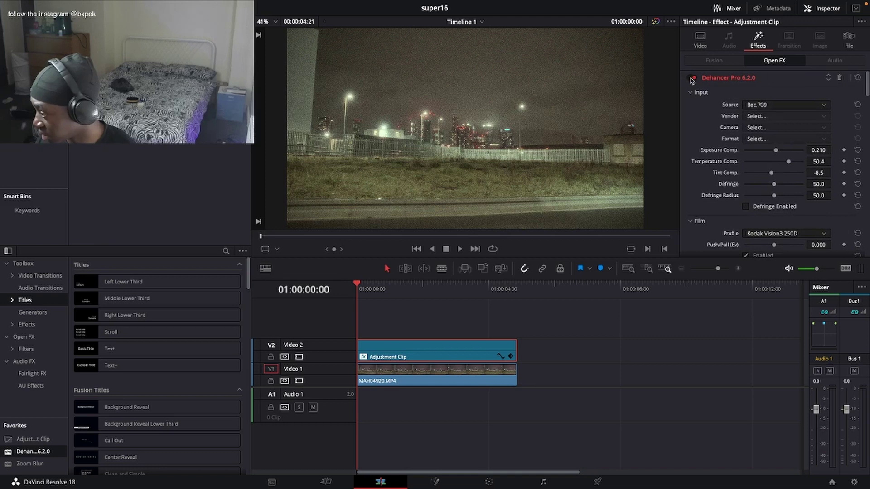
{"action": "left_click", "coordinate": [691, 78]}
{"action": "left_click", "coordinate": [692, 78]}
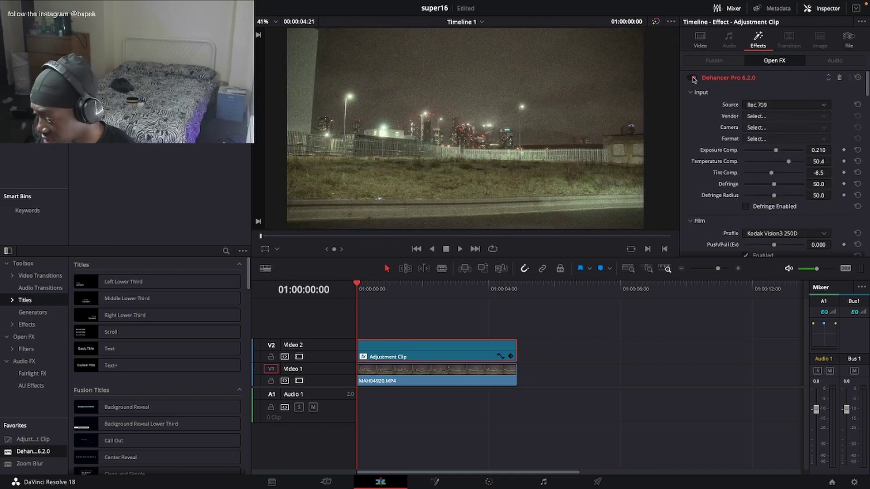
{"action": "left_click", "coordinate": [692, 78]}
{"action": "left_click", "coordinate": [691, 78]}
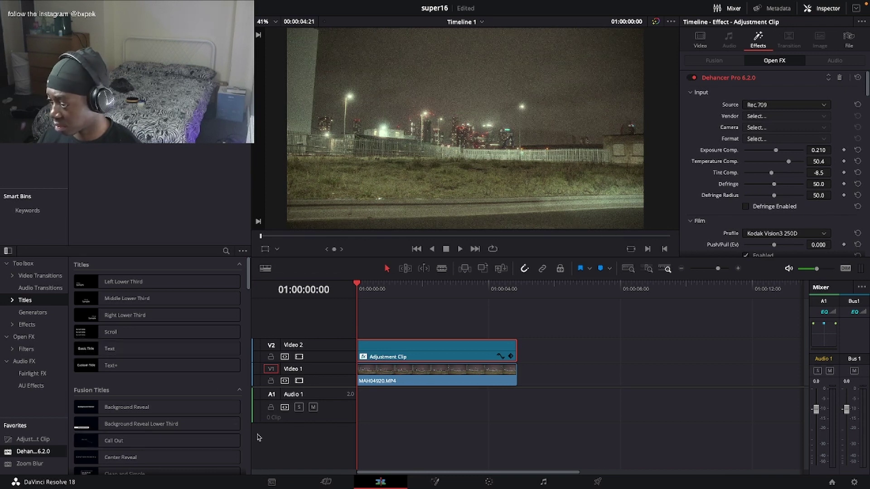
Step: Browse the media storage favorites on the Media page and open the VIDEO EFFECTS folder
{"action": "left_click", "coordinate": [275, 480]}
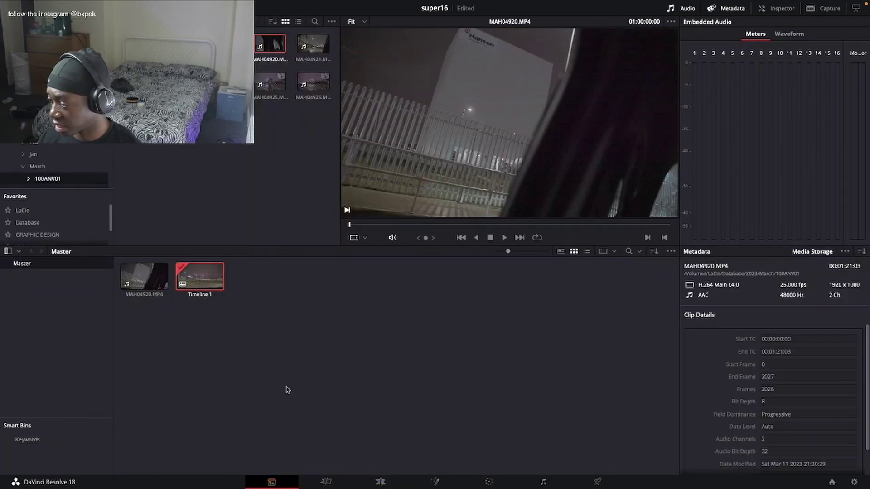
{"action": "left_click", "coordinate": [33, 214]}
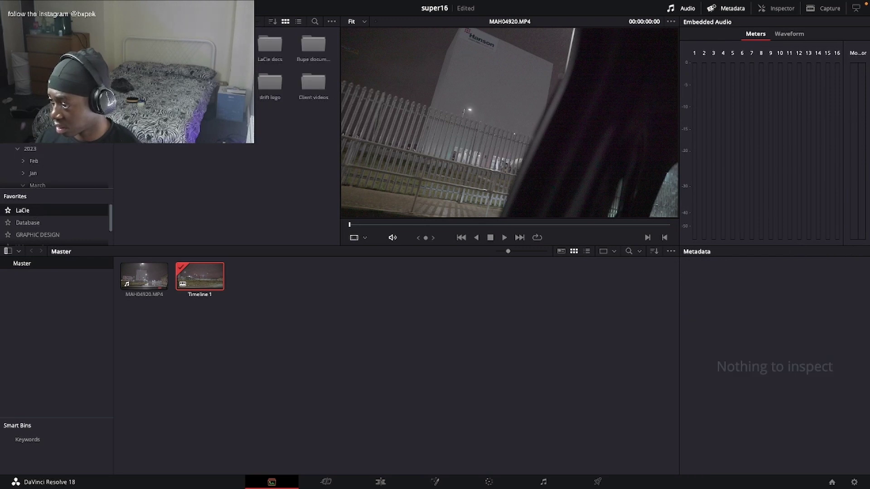
{"action": "left_click", "coordinate": [30, 243]}
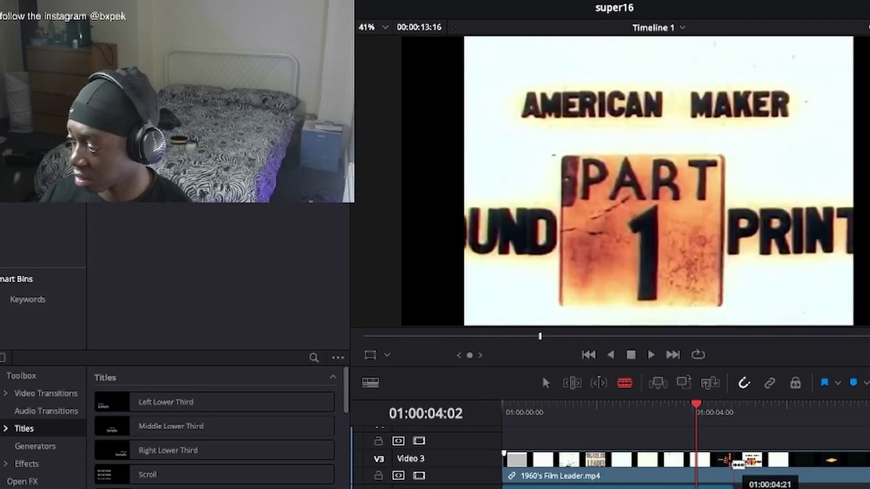
Step: Split the 1960's Film Leader.mp4 overlay on Video 3 at the Adjustment Clip's end and delete the remainder
{"action": "left_click", "coordinate": [734, 464]}
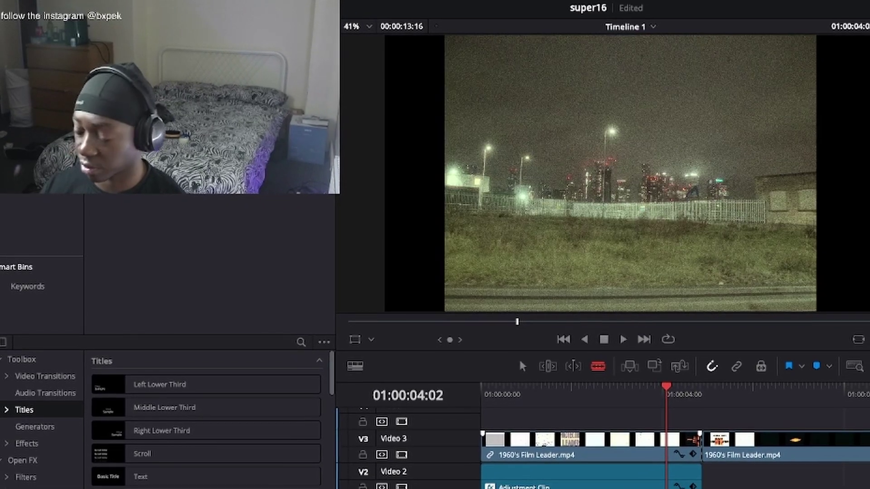
{"action": "key", "text": "a"}
{"action": "left_click", "coordinate": [826, 449]}
{"action": "key", "text": "BackSpace"}
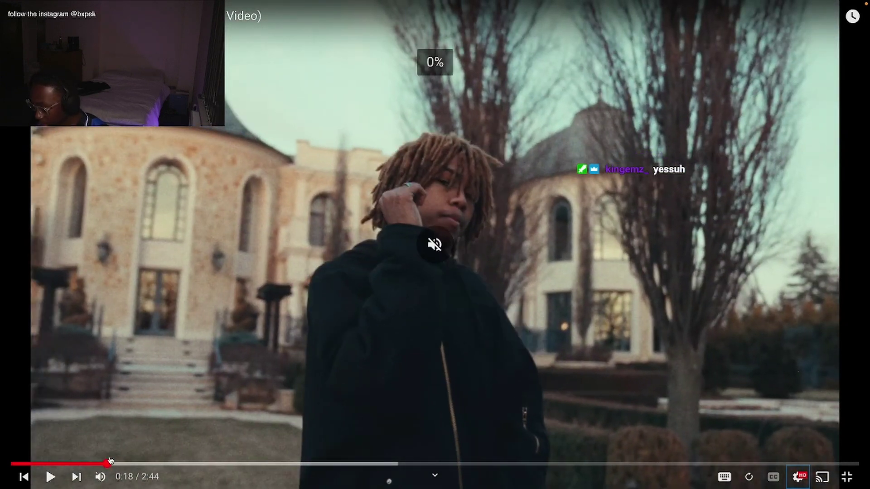
Step: Switch to YouTube and review the film look of the Rich Amiri - Mention video with sound muted, replaying the mansion shots and pausing at 0:18
{"action": "key", "text": "k"}
{"action": "key", "text": "k"}
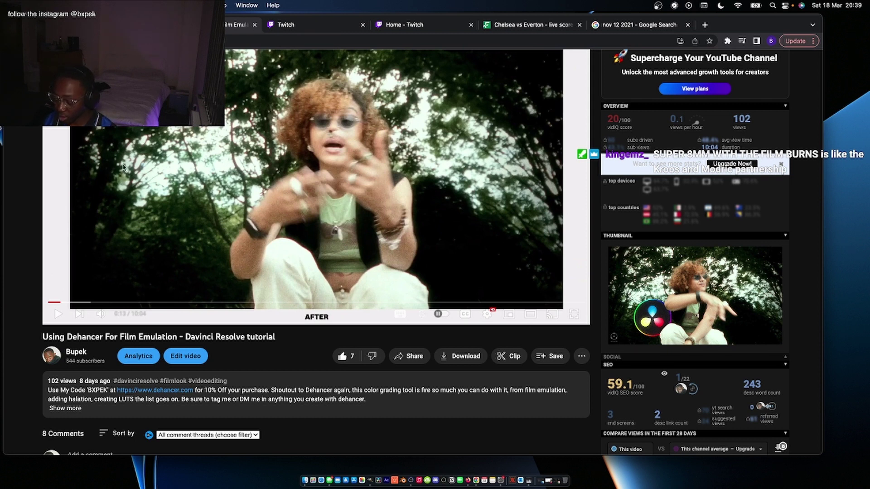
{"action": "key", "text": "ctrl+shift+Tab"}
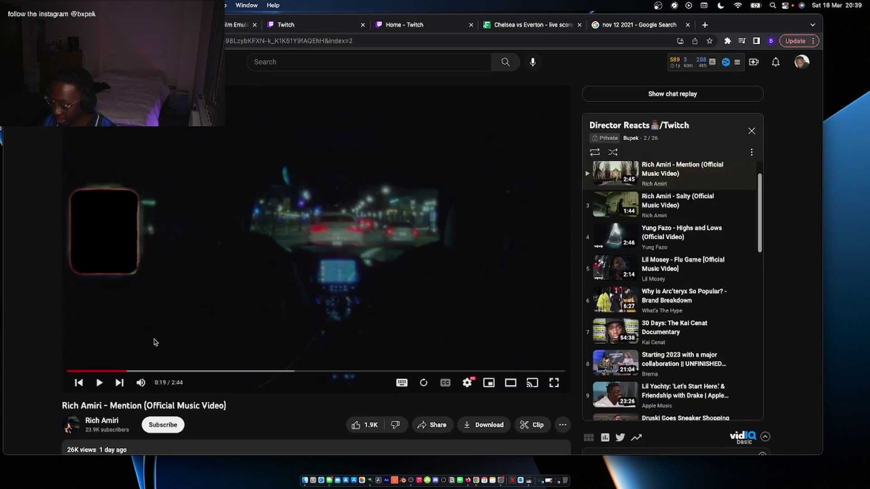
{"action": "left_click", "coordinate": [141, 382]}
{"action": "left_click", "coordinate": [211, 301]}
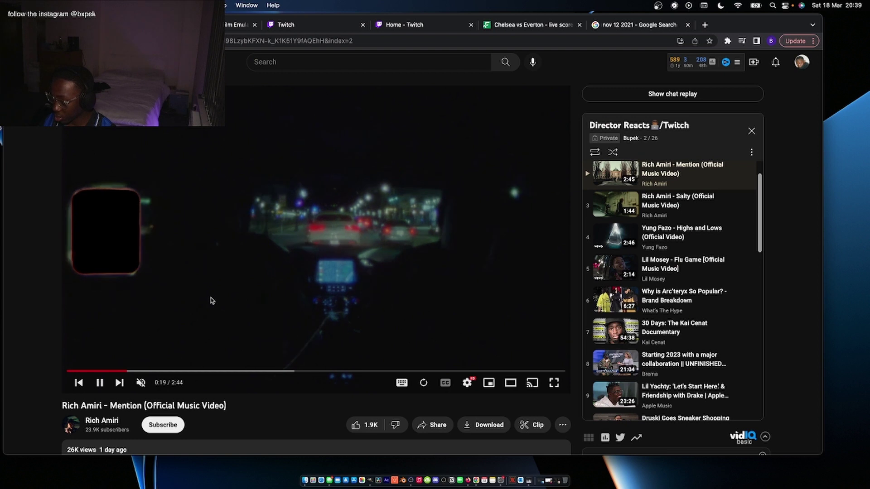
{"action": "left_click", "coordinate": [210, 301]}
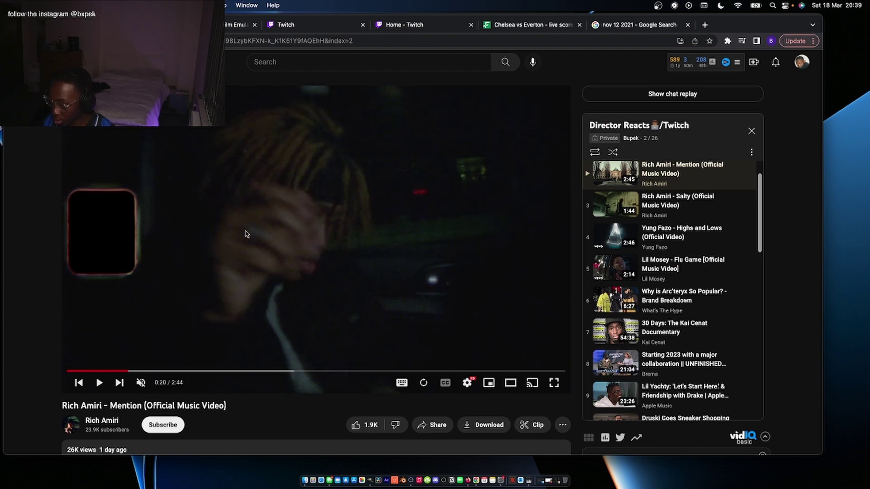
{"action": "key", "text": "Left"}
{"action": "key", "text": "space"}
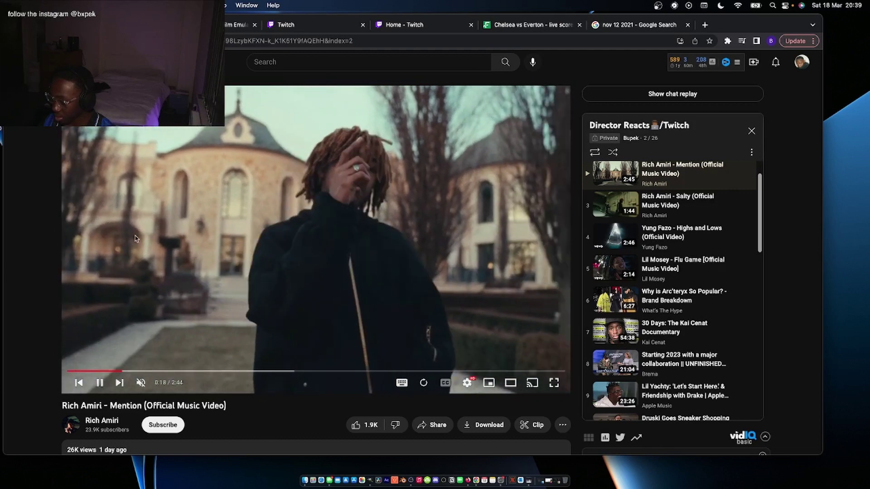
{"action": "left_click", "coordinate": [135, 239]}
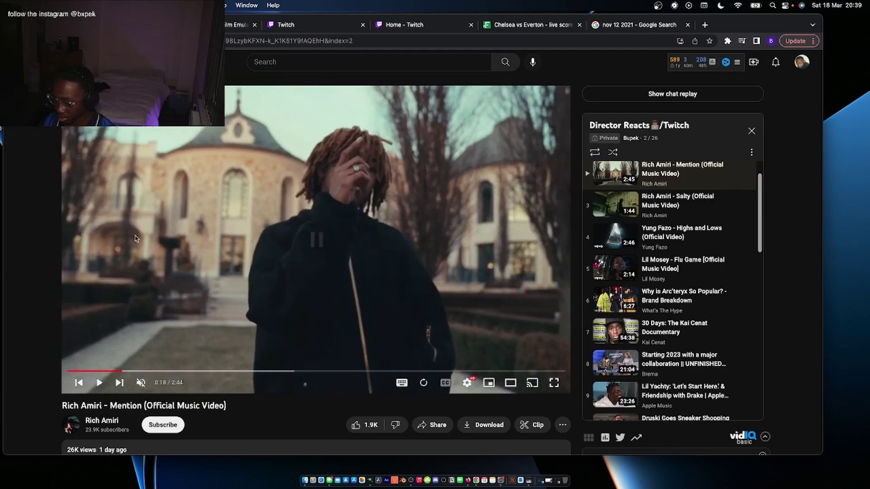